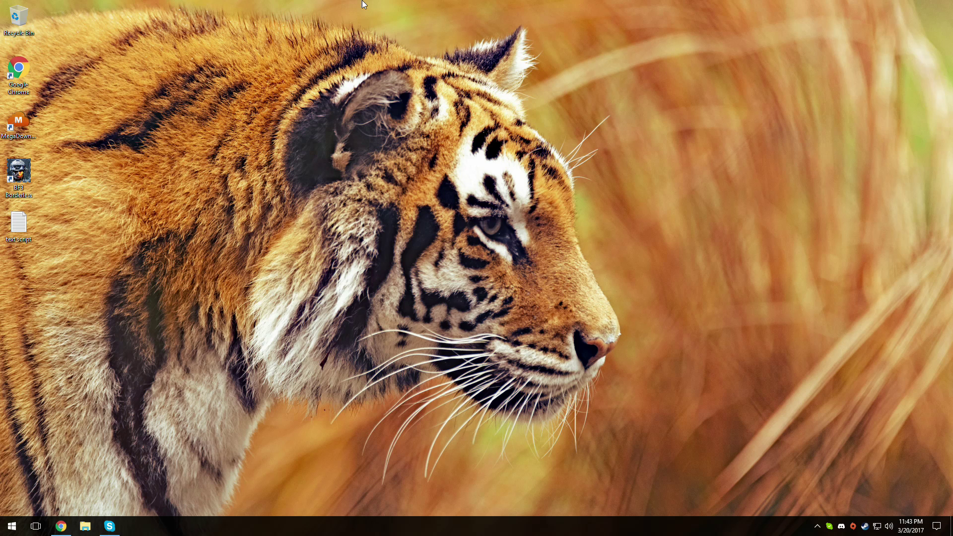
Step: Open Device Manager via a 'hardware' Start search to reveal XBOX ACC, then start a new Chrome window
left_click(11, 521)
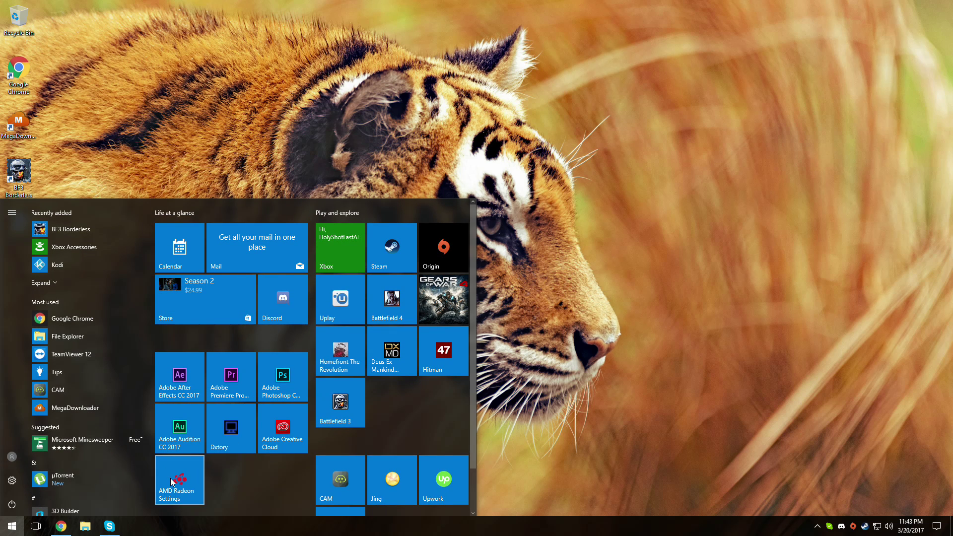
type("hardware")
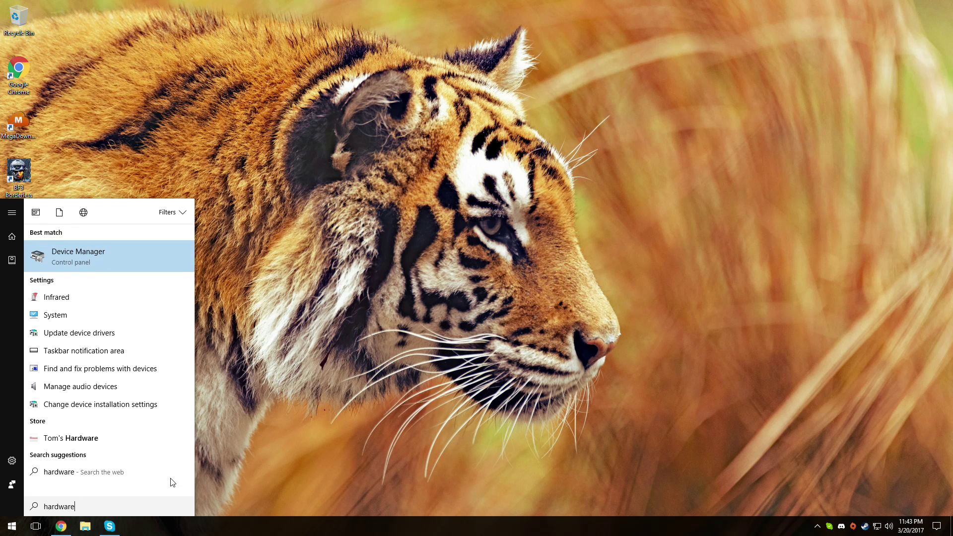
key("Return")
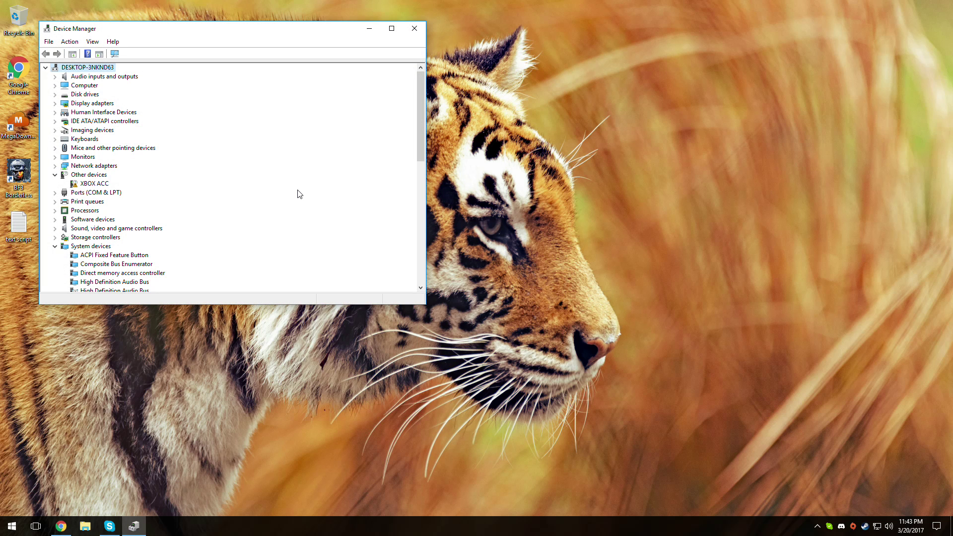
right_click(61, 526)
left_click(70, 478)
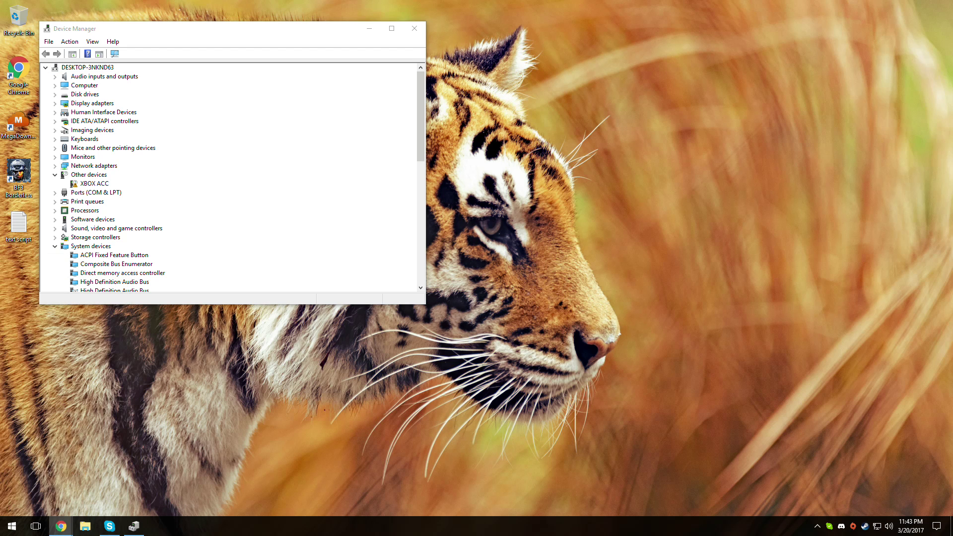
Step: Search Google for 'xbox one wireless adapter'
type("xb")
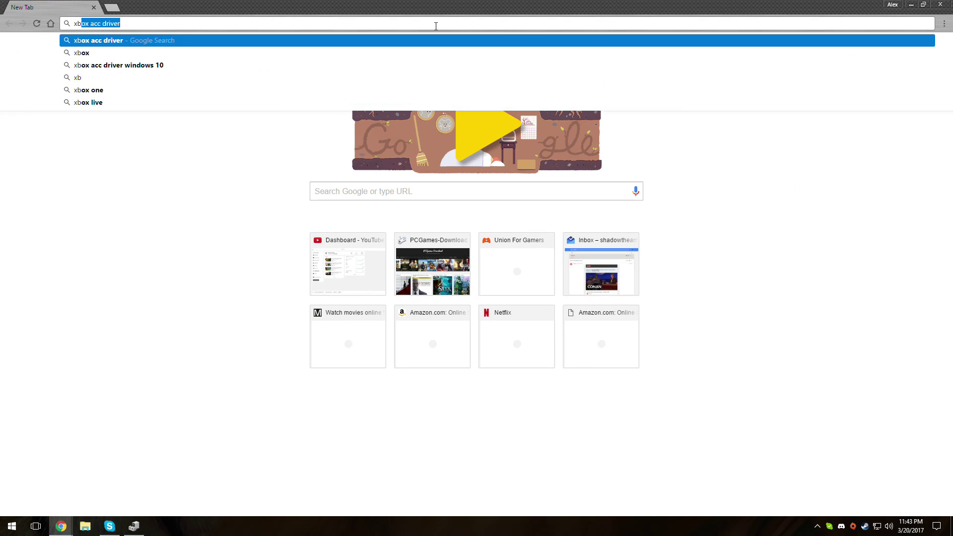
type("ox one wireless ad")
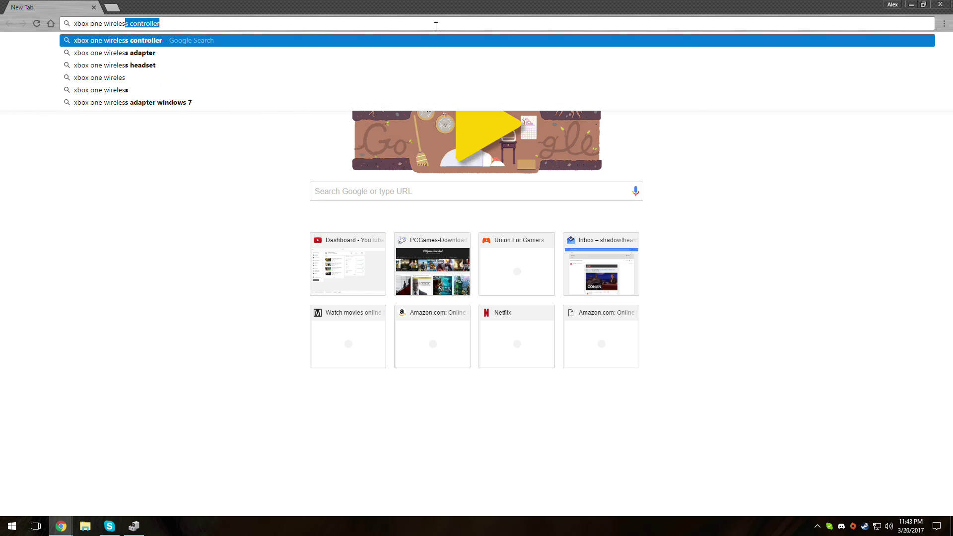
type("apte")
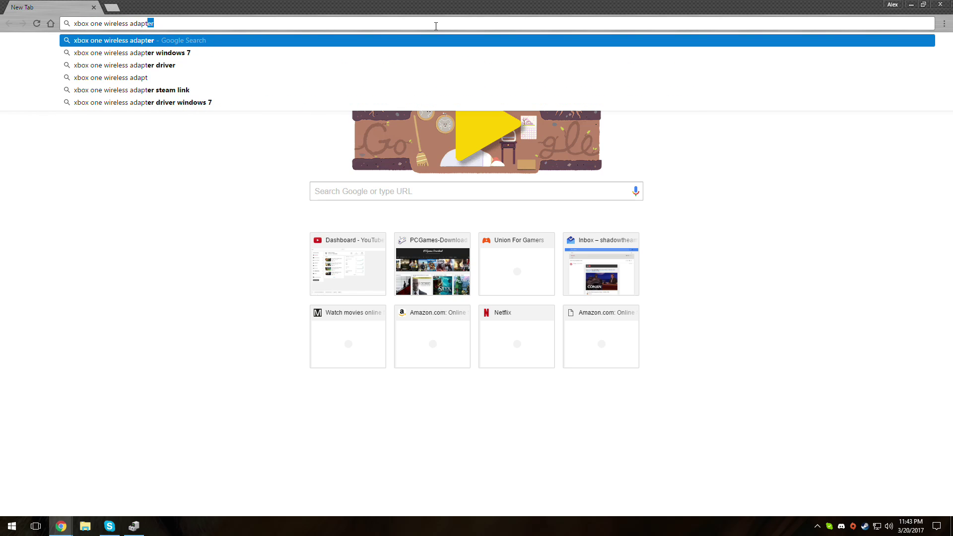
key("Return")
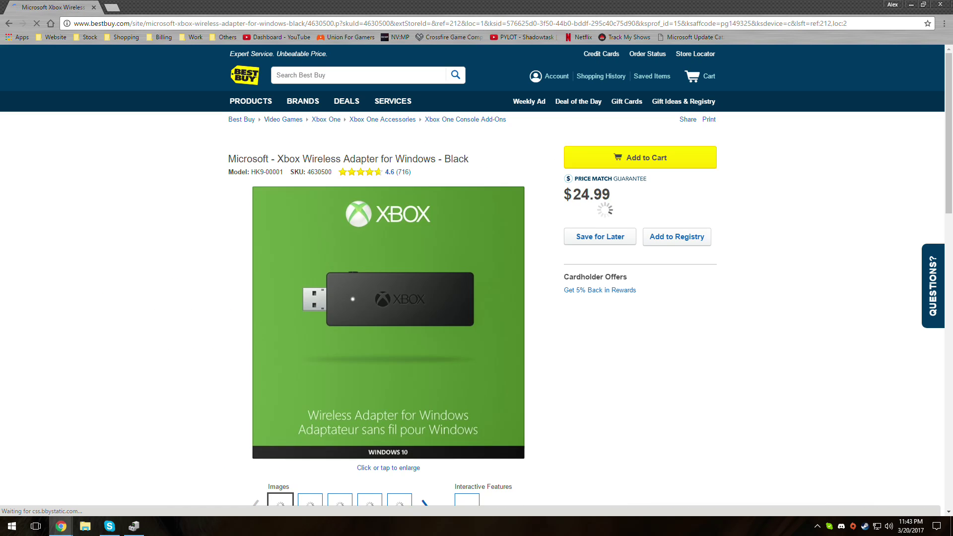
left_click(908, 4)
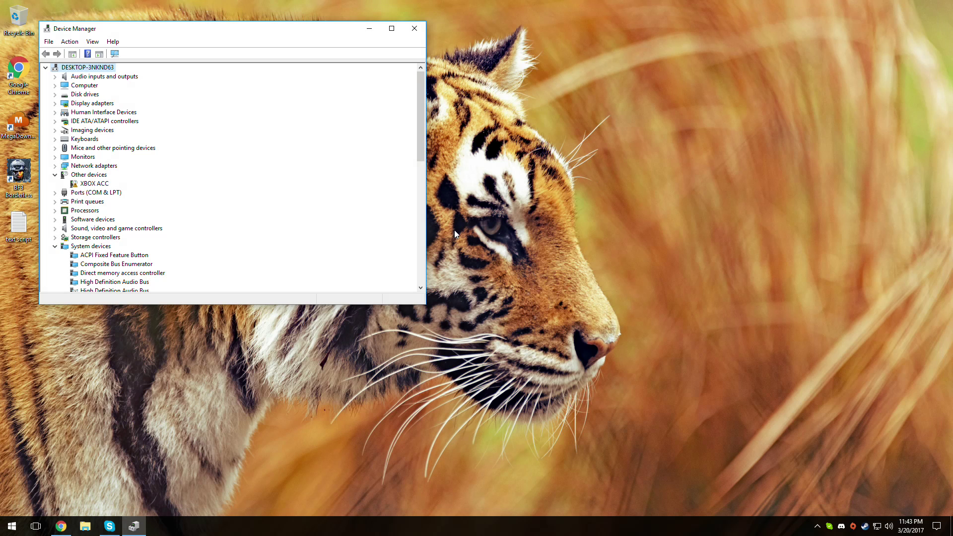
left_click(96, 186)
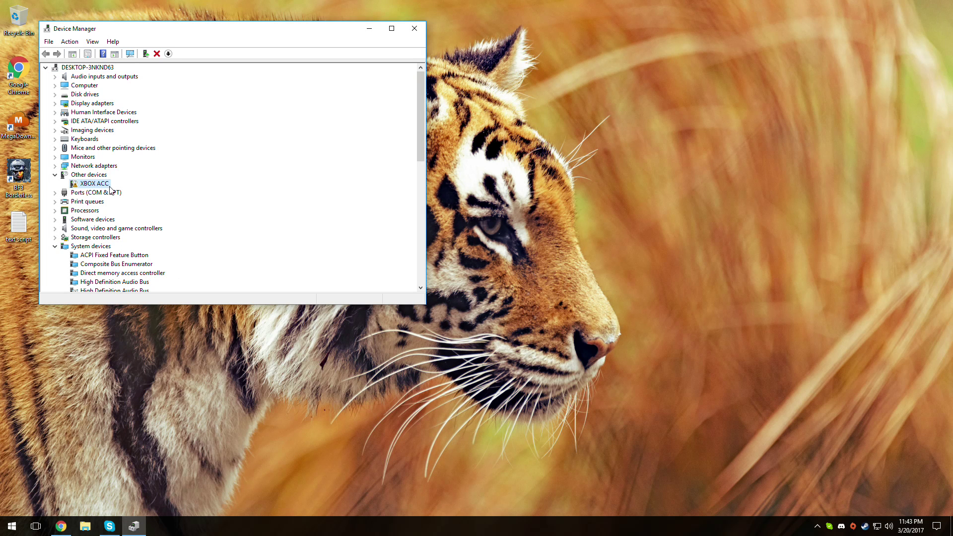
left_click(90, 166)
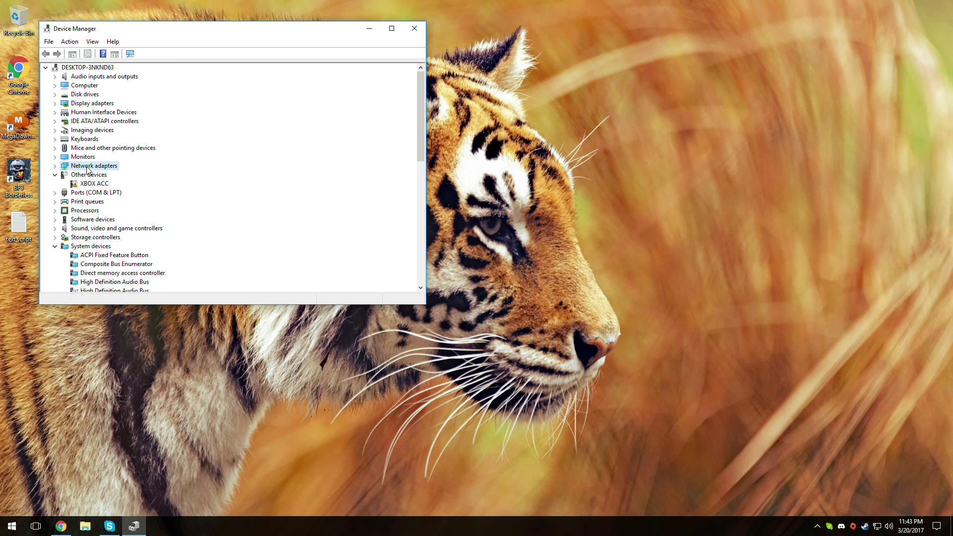
left_click(96, 185)
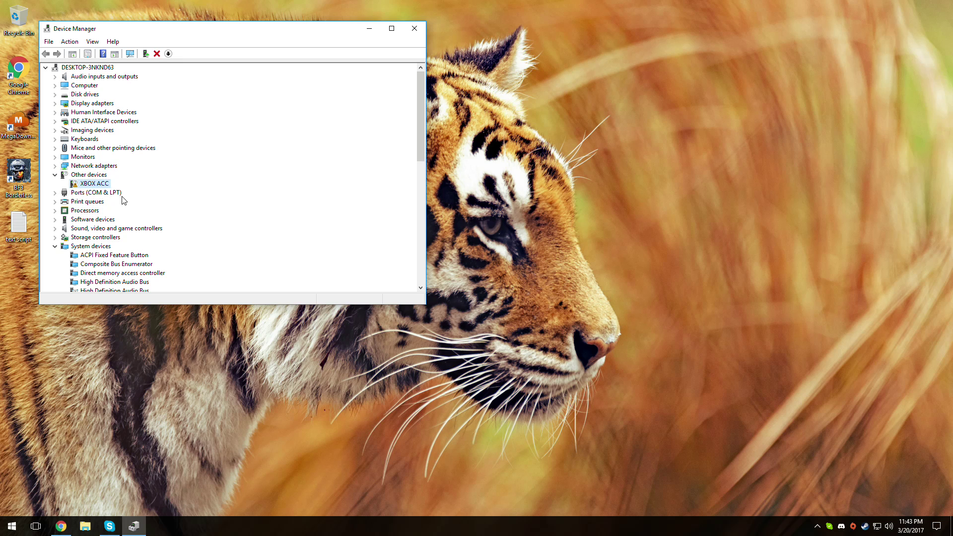
left_click(81, 167)
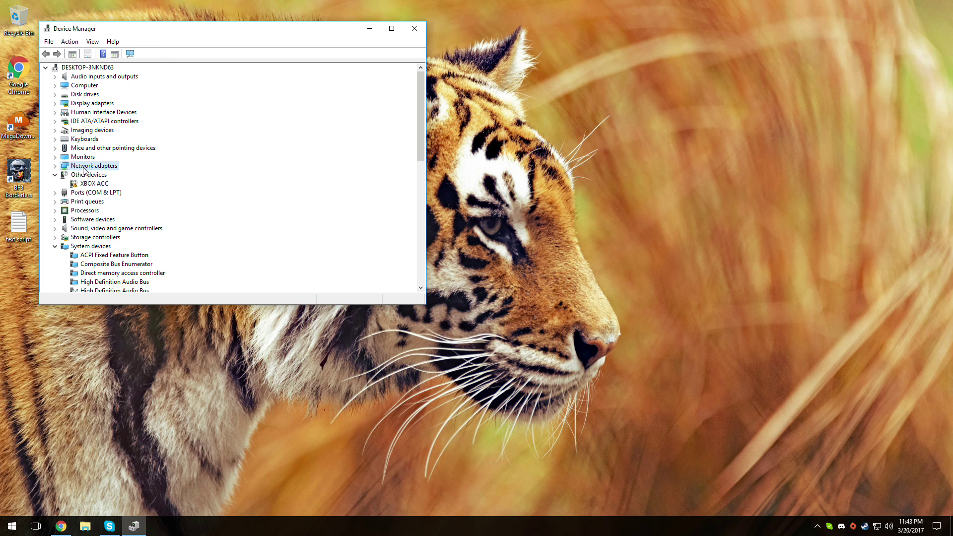
left_click(96, 186)
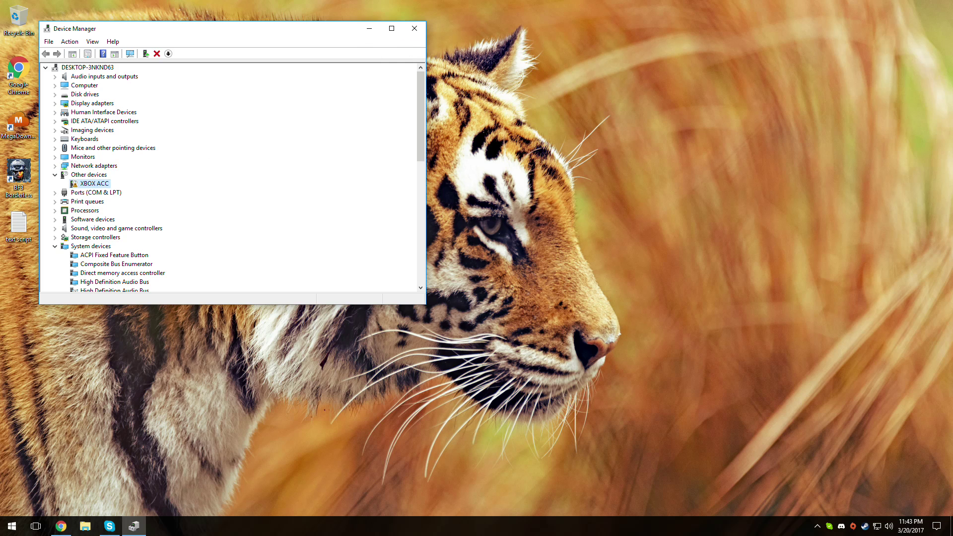
key("alt+Tab")
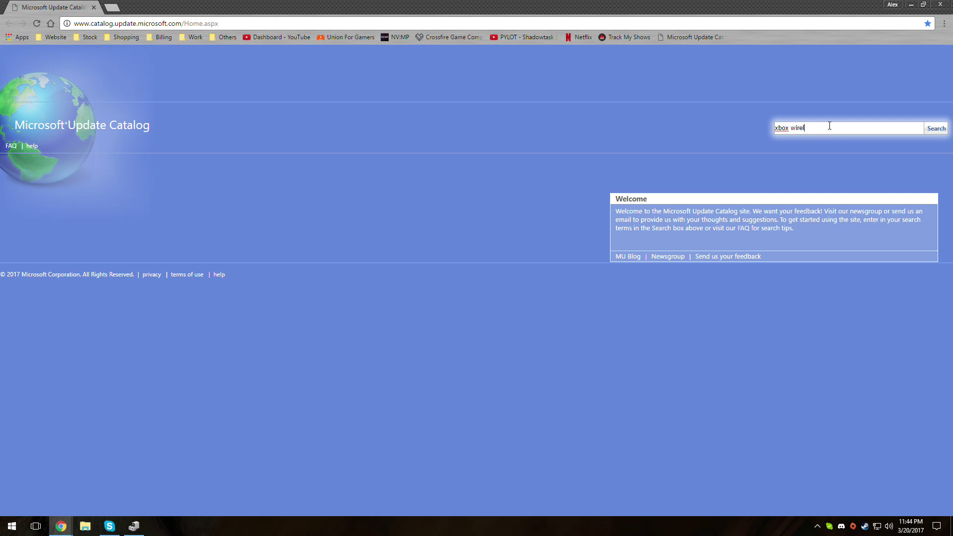
Step: Search the catalog for 'xbox wireless' and download the Xbox Wireless Adapter driver version 21.50.45.656
key("Return")
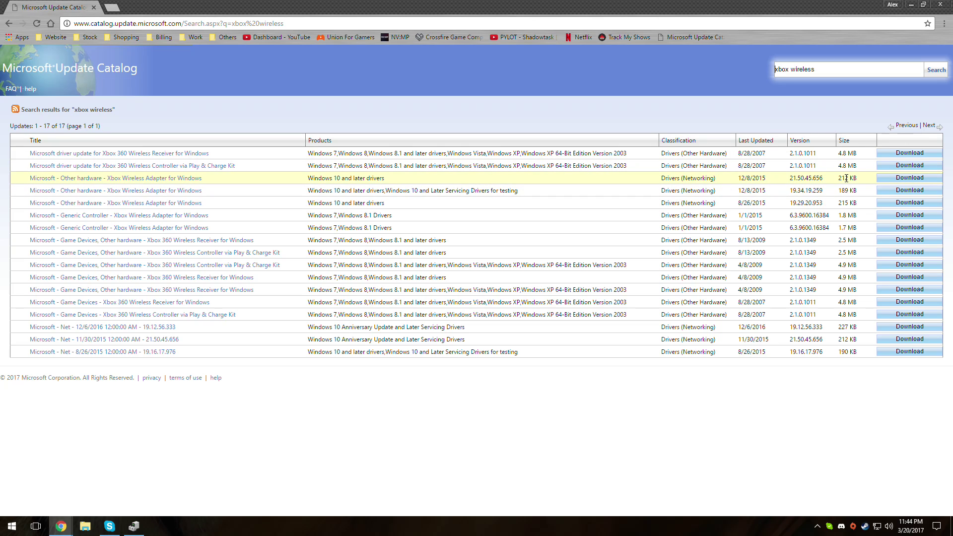
left_click_drag(823, 179, 791, 179)
left_click(915, 181)
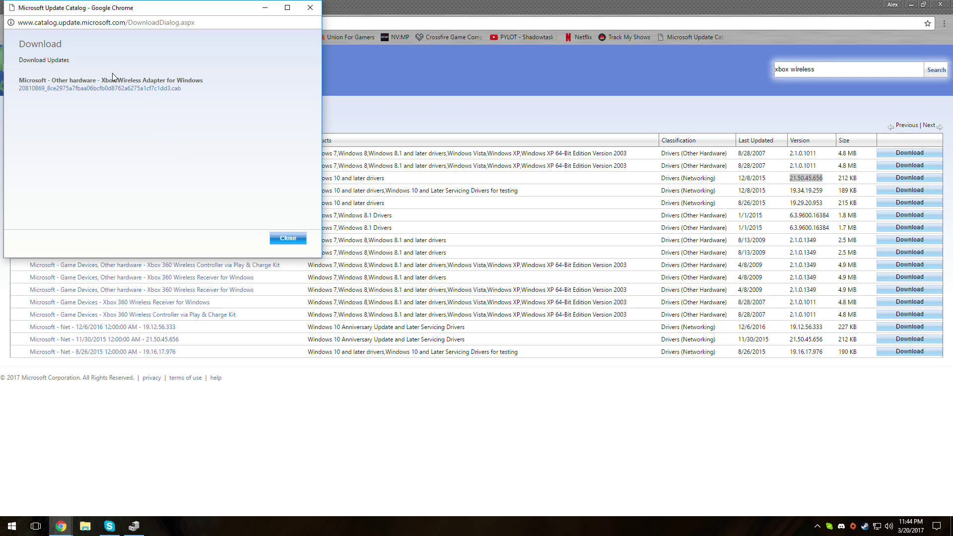
Step: Save the driver .cab file, open it in WinRAR, and close the download window and browser
left_click(49, 91)
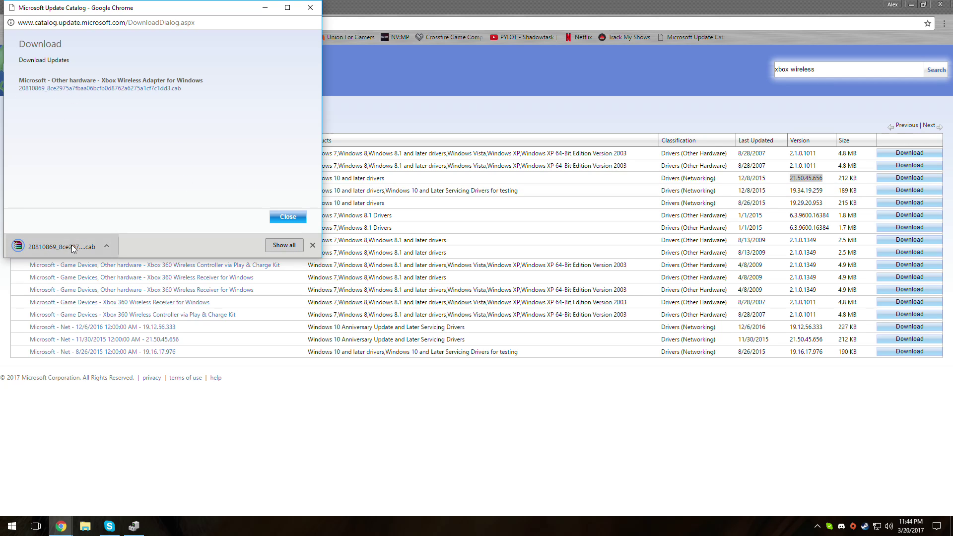
left_click(66, 253)
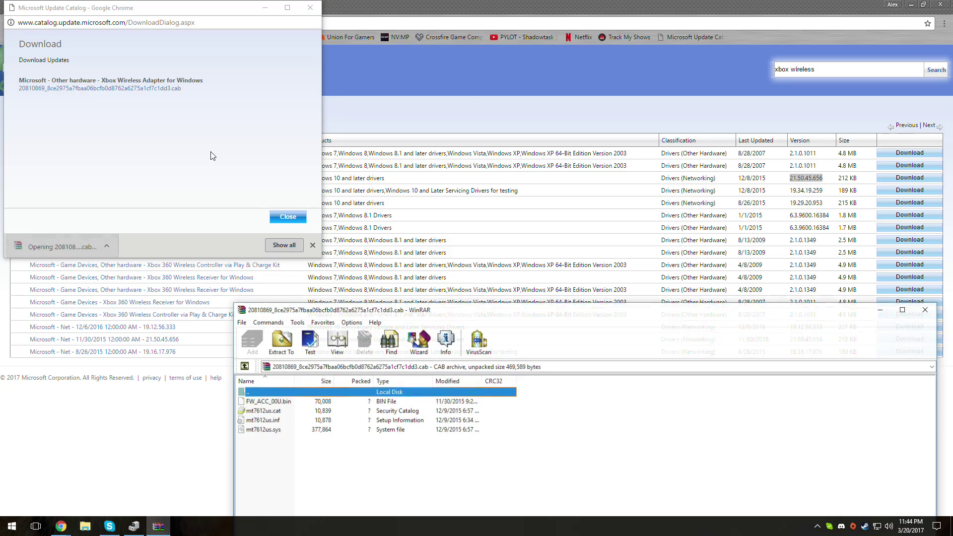
left_click(288, 7)
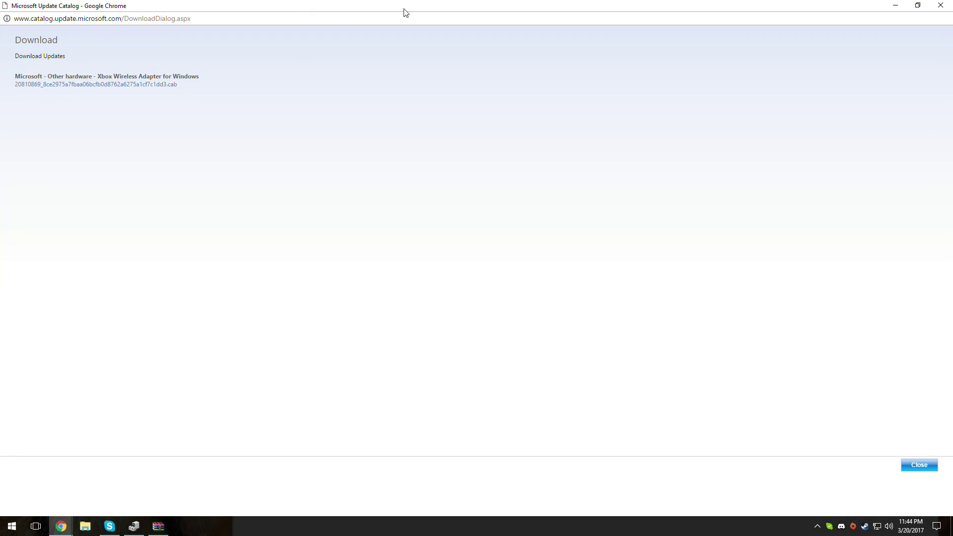
left_click(941, 5)
left_click(896, 5)
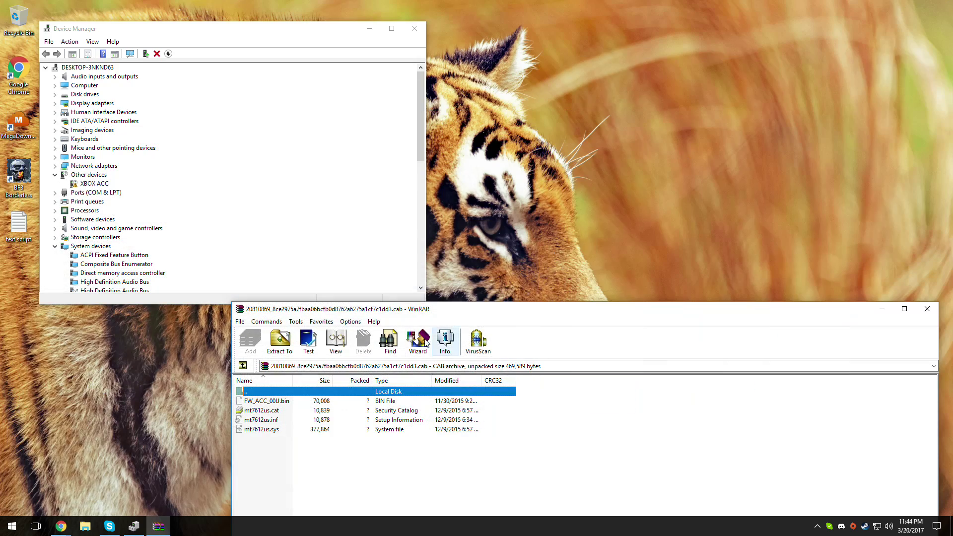
Step: Extract the four driver files onto the desktop, then bring up the XBOX ACC device's context menu
left_click_drag(376, 455, 547, 130)
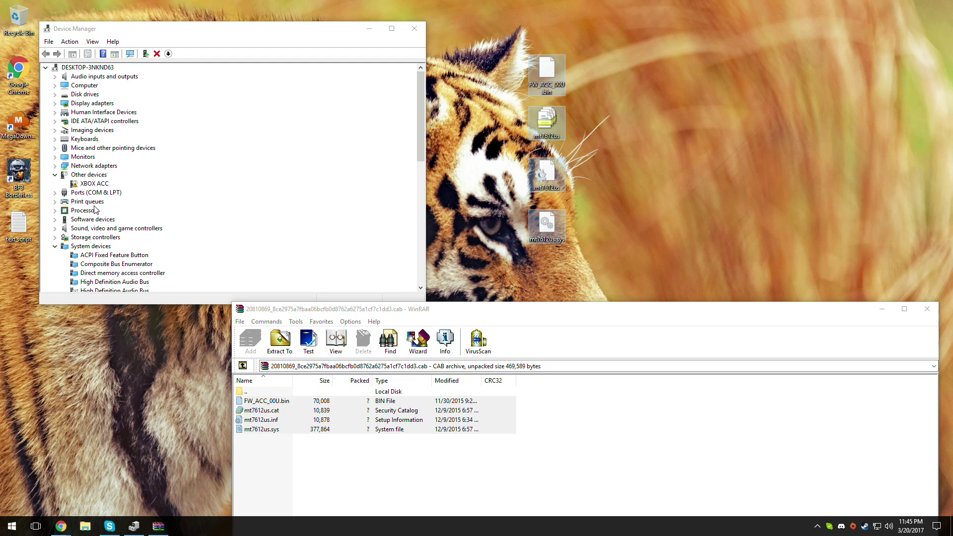
left_click(89, 184)
right_click(90, 185)
Step: Update XBOX ACC's driver from the Desktop folder so it installs as Xbox Wireless Adapter for Windows
left_click(107, 194)
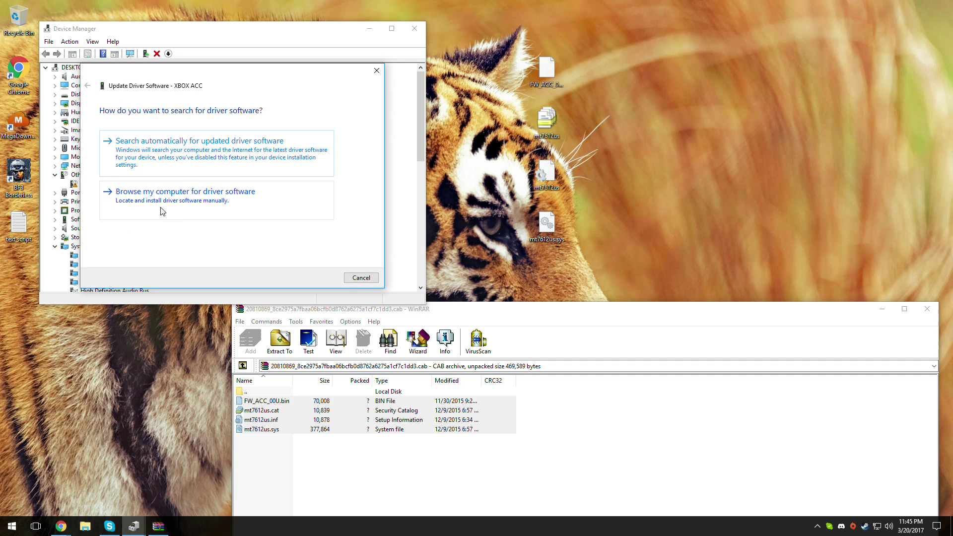
left_click(216, 208)
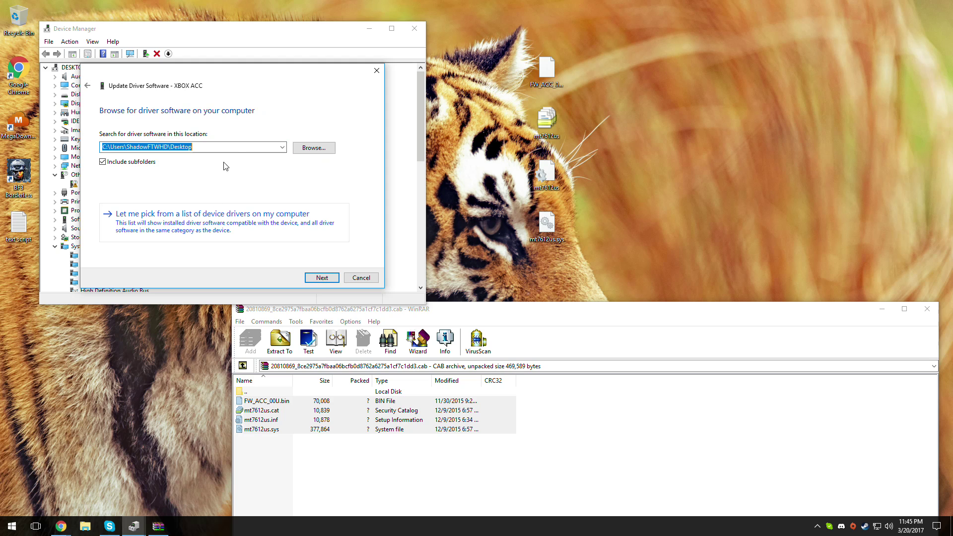
left_click(323, 152)
left_click(426, 227)
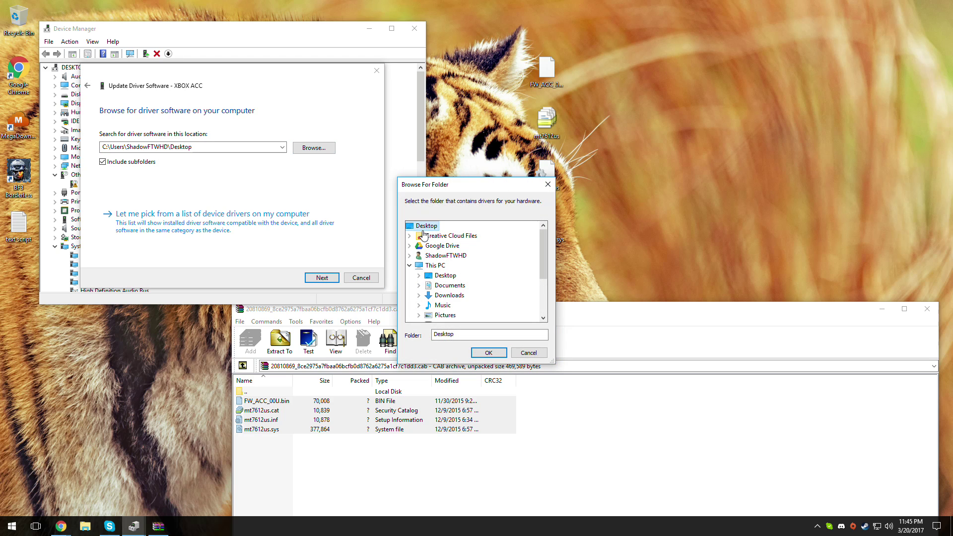
left_click(489, 352)
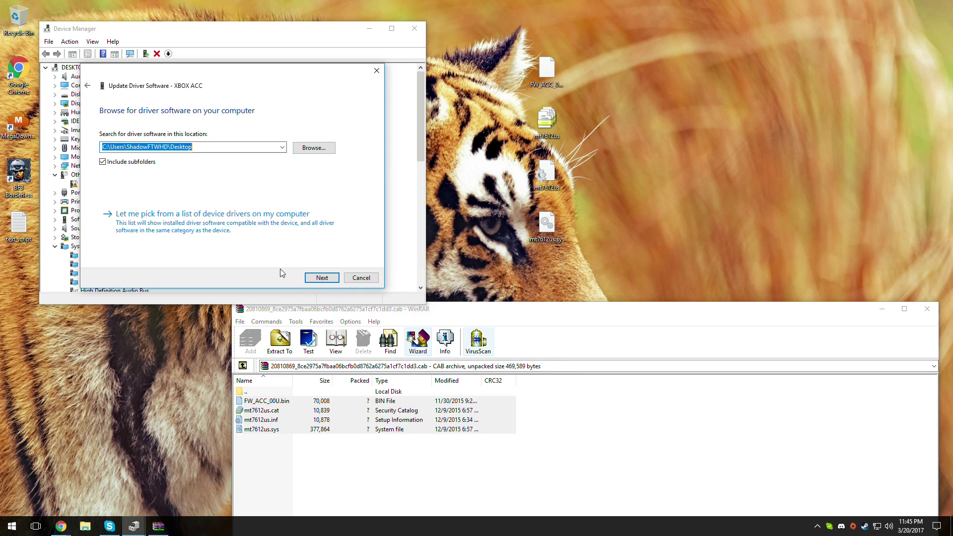
left_click(328, 277)
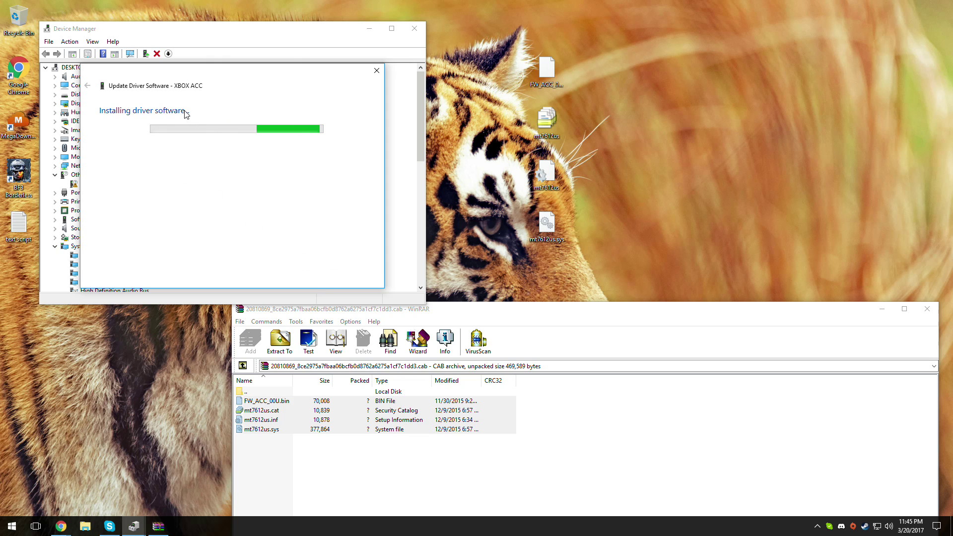
left_click(362, 277)
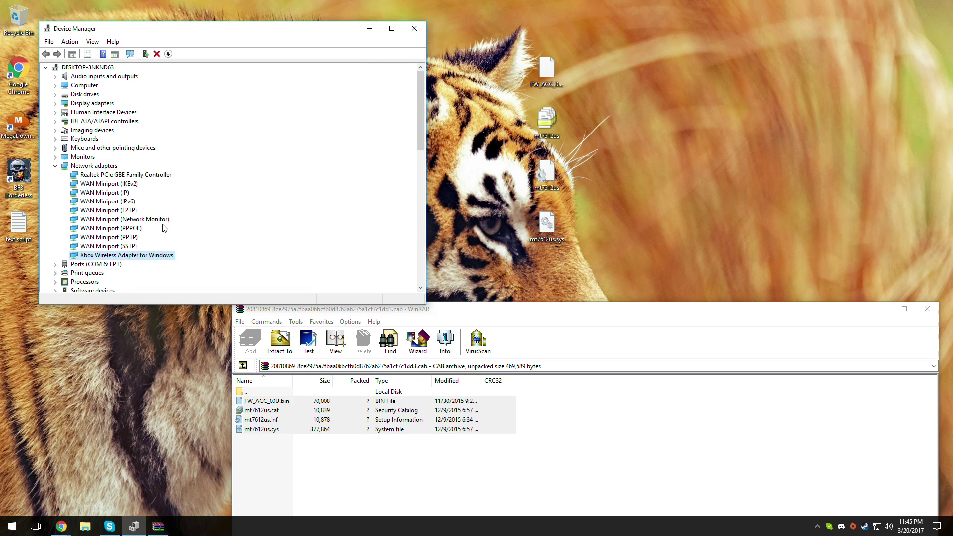
Step: Close Device Manager and check Settings > Devices > Connected devices for the Xbox Wireless Adapter
left_click(415, 29)
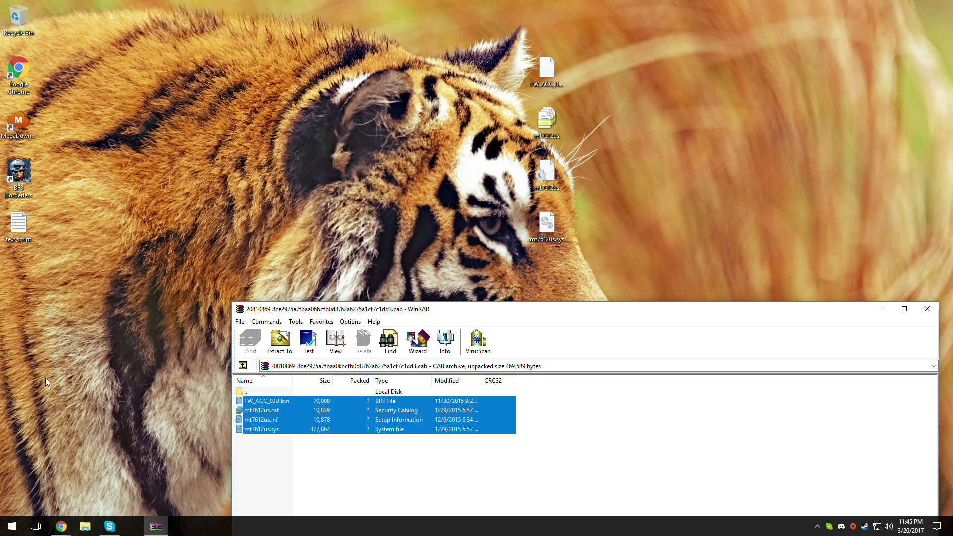
left_click(12, 527)
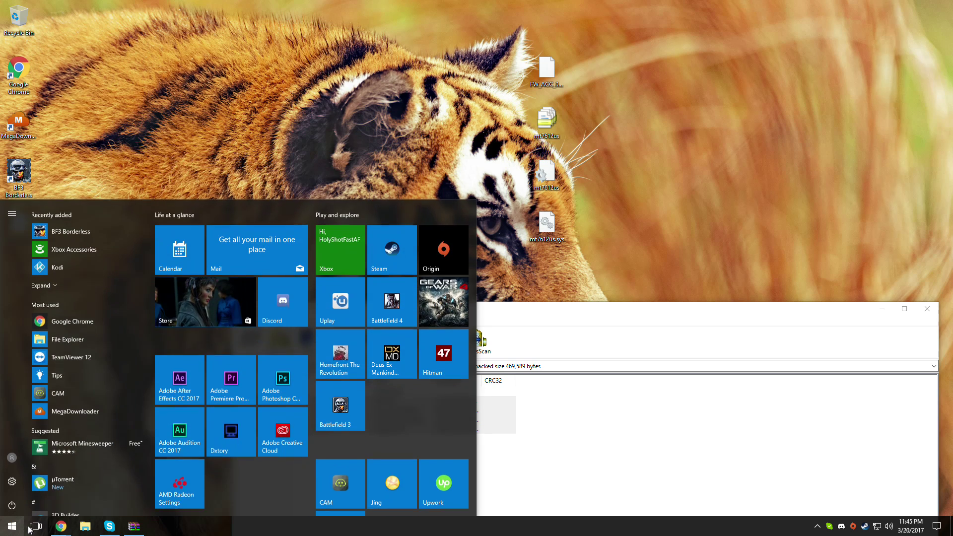
left_click(12, 481)
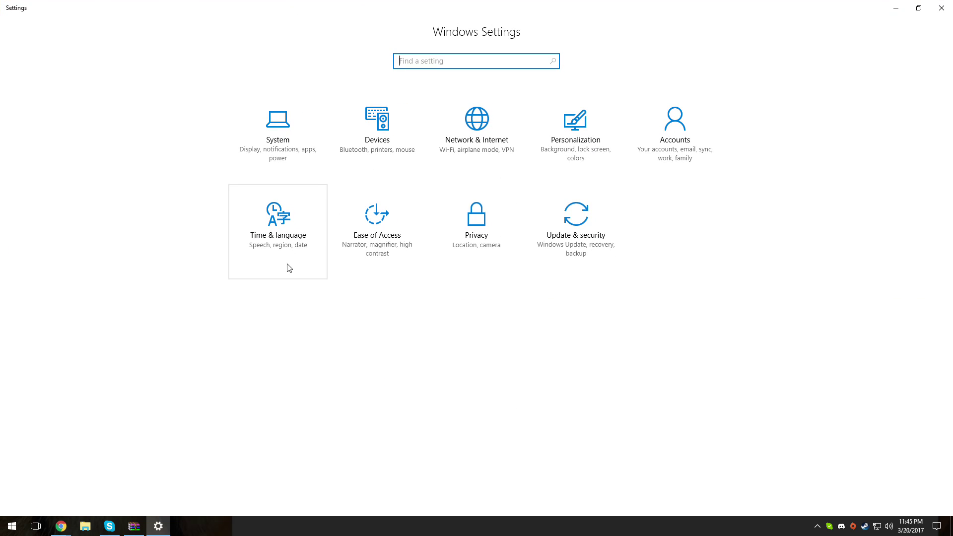
left_click(401, 127)
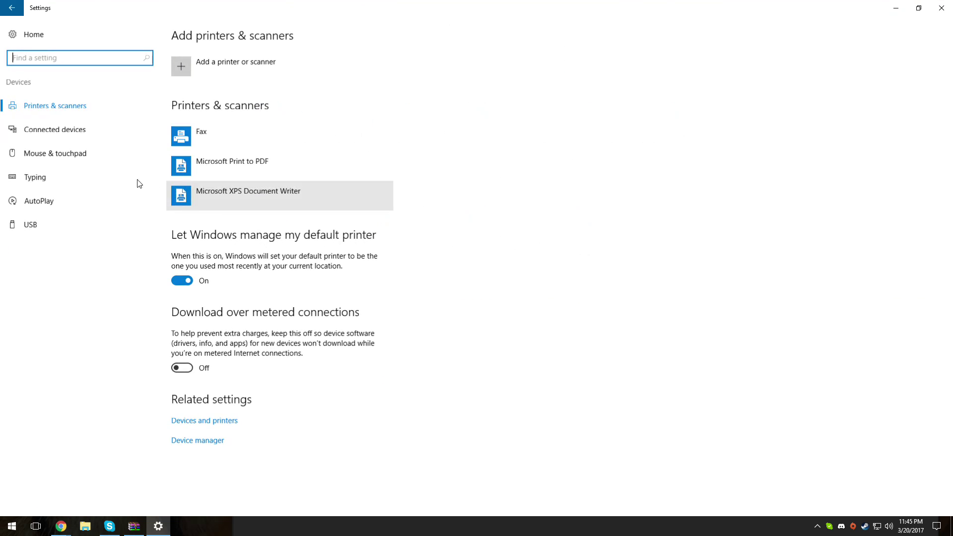
left_click(106, 130)
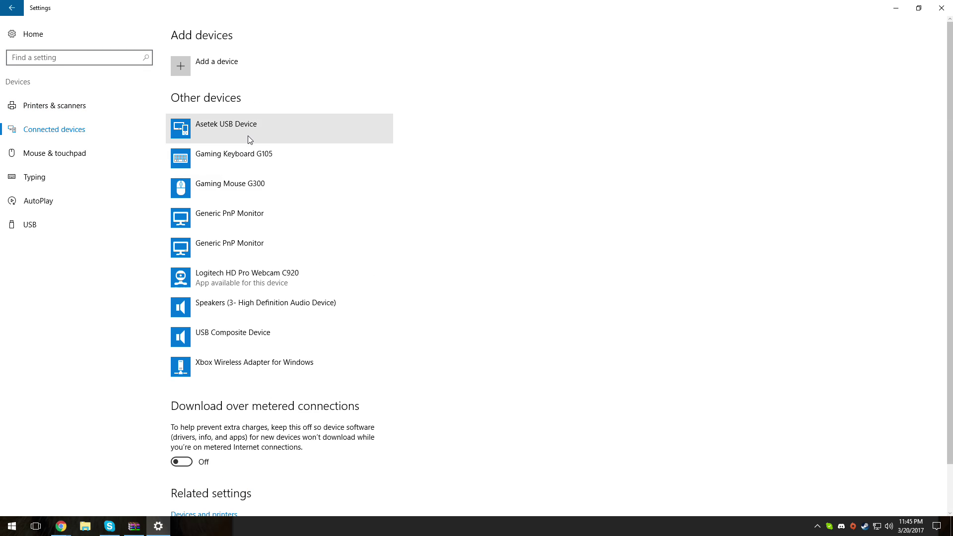
left_click(271, 369)
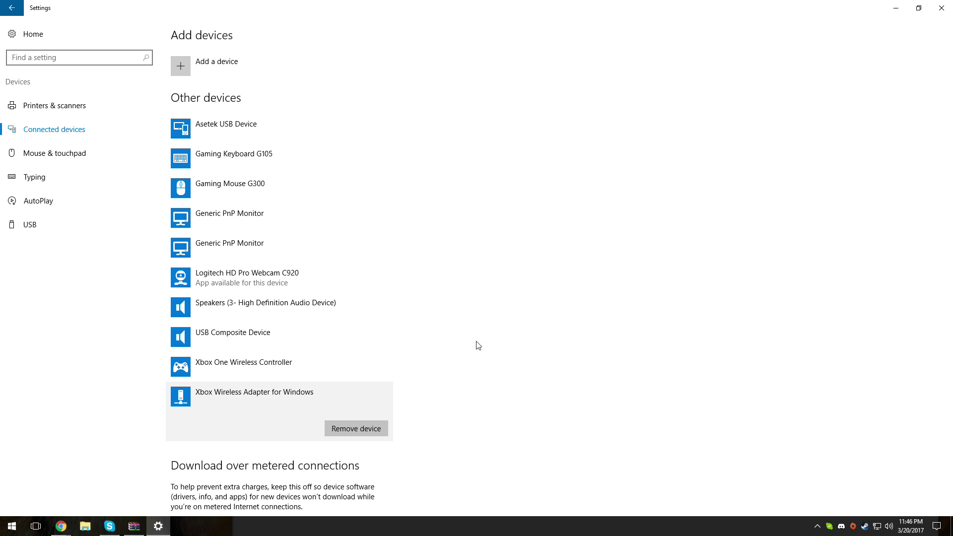
Step: Close Settings and WinRAR, move the four driver files to the Recycle Bin, and empty it
left_click(936, 11)
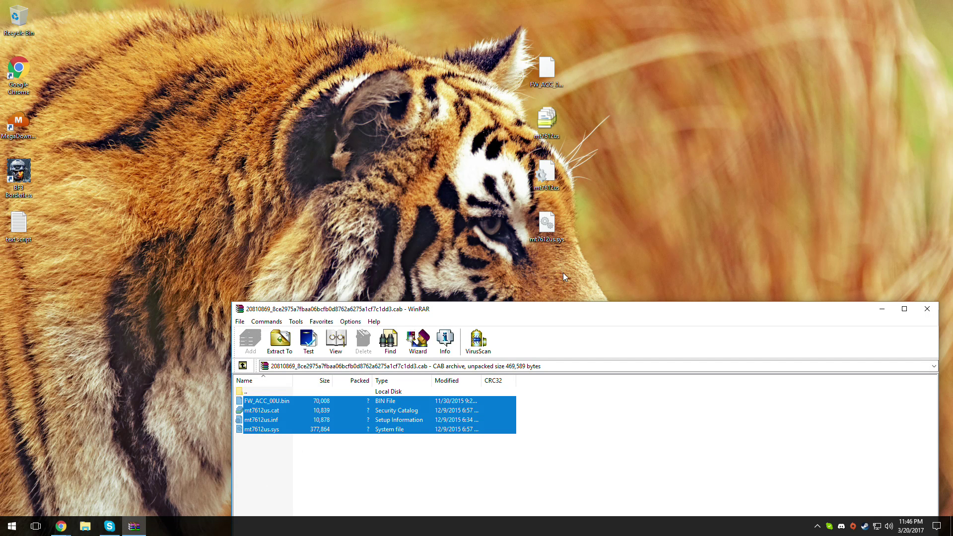
left_click(933, 312)
left_click_drag(701, 341, 526, 63)
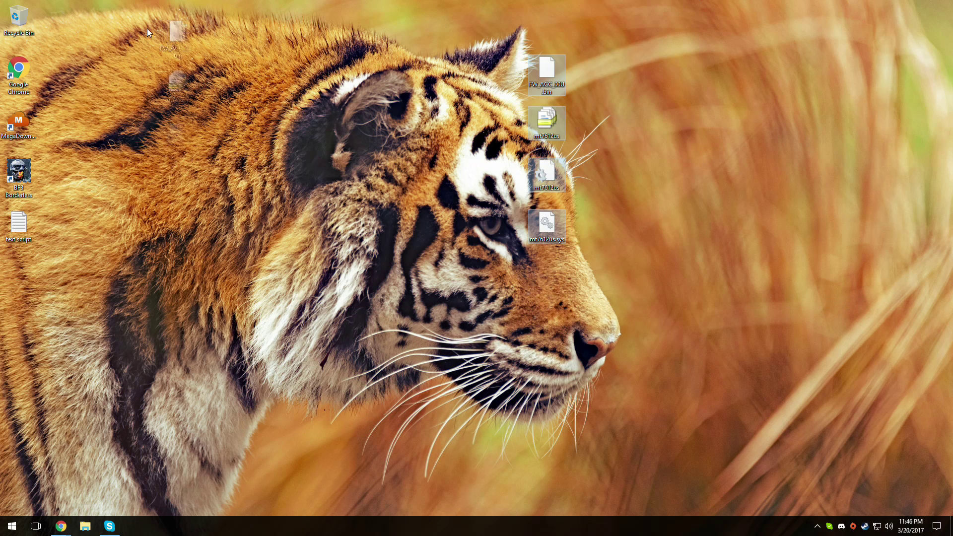
left_click_drag(147, 32, 21, 17)
right_click(24, 14)
left_click(40, 33)
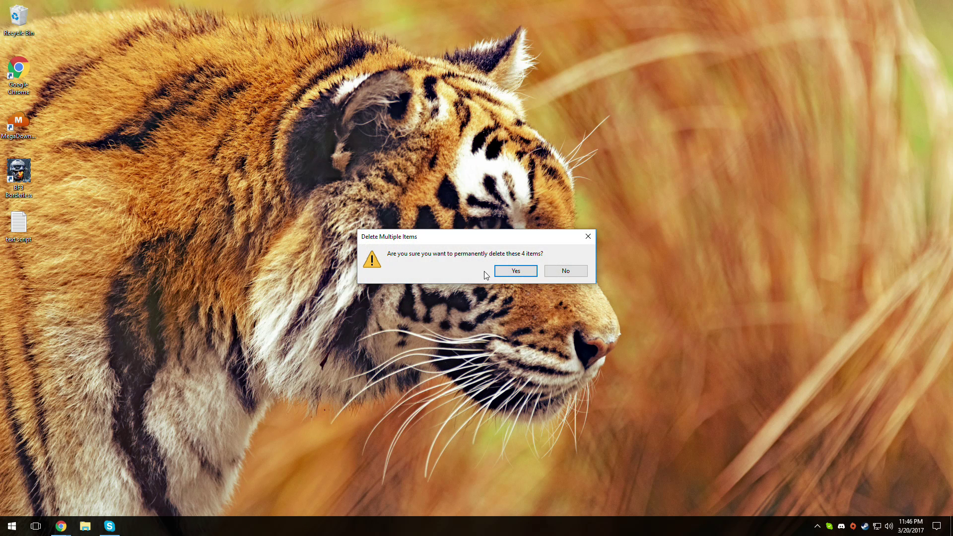
left_click(501, 271)
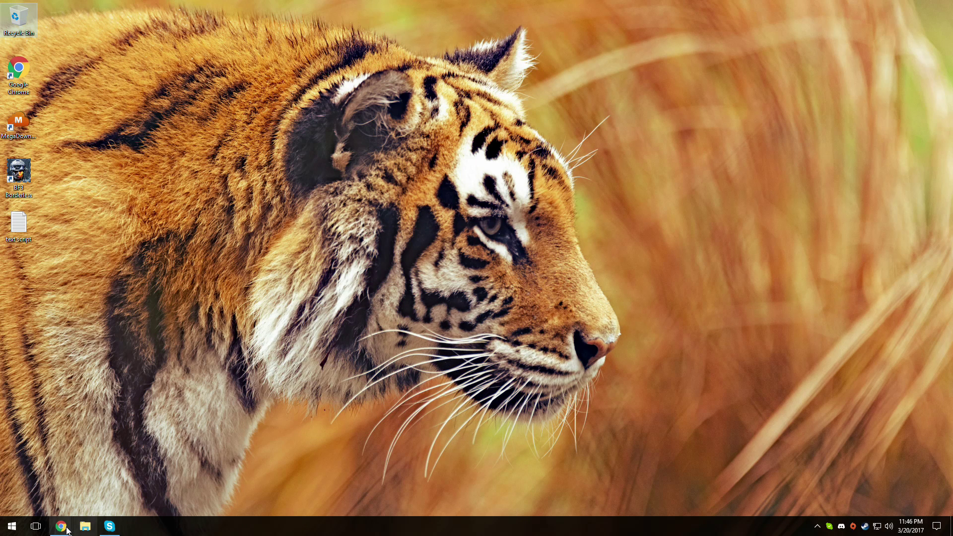
Step: Return to the Chrome window showing the Update Catalog 'xbox wireless' results
left_click(184, 484)
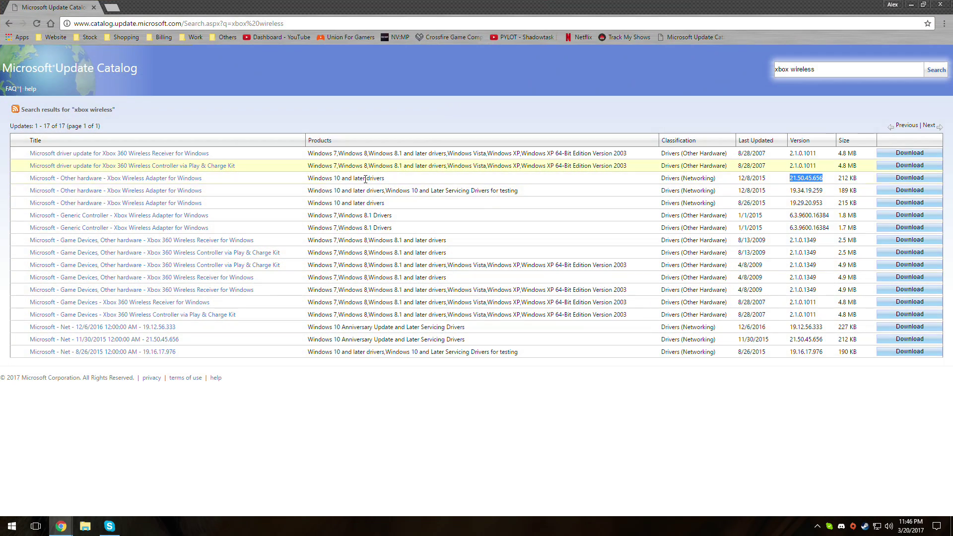